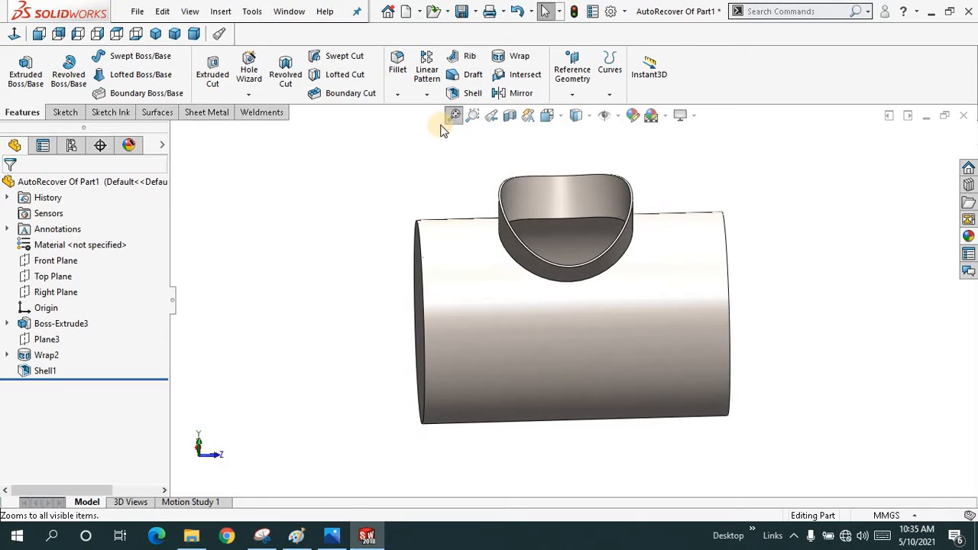
Roll the feature history back to before the first extrusion and start a boss extrude sketch on the Front Plane, viewed face-on.
{"action": "left_click_drag", "start_coordinate": [150, 377], "coordinate": [167, 311]}
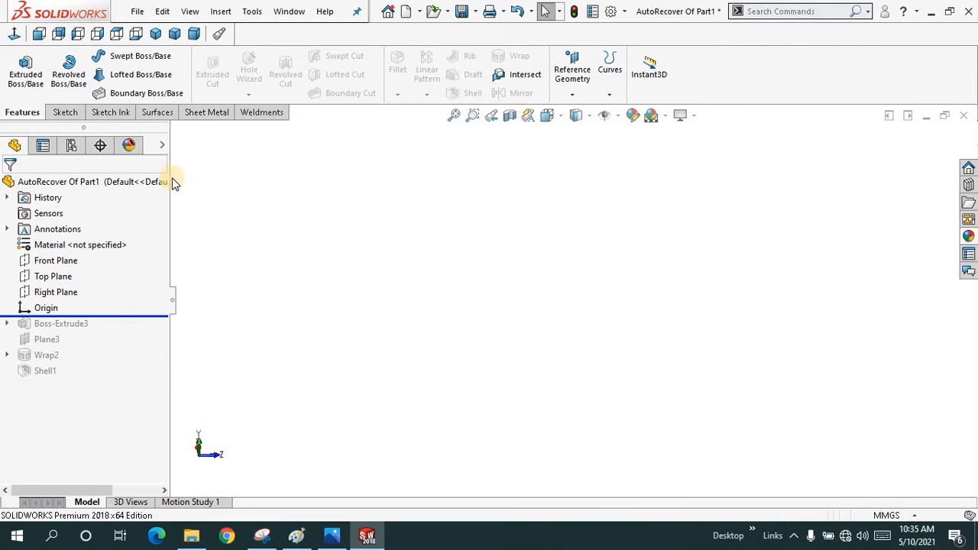
{"action": "left_click", "coordinate": [34, 83]}
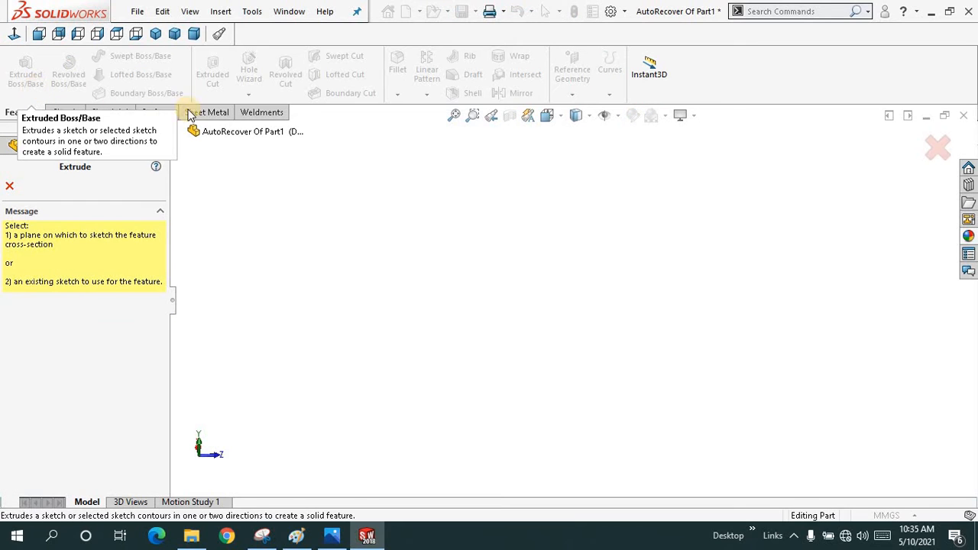
{"action": "left_click", "coordinate": [176, 133]}
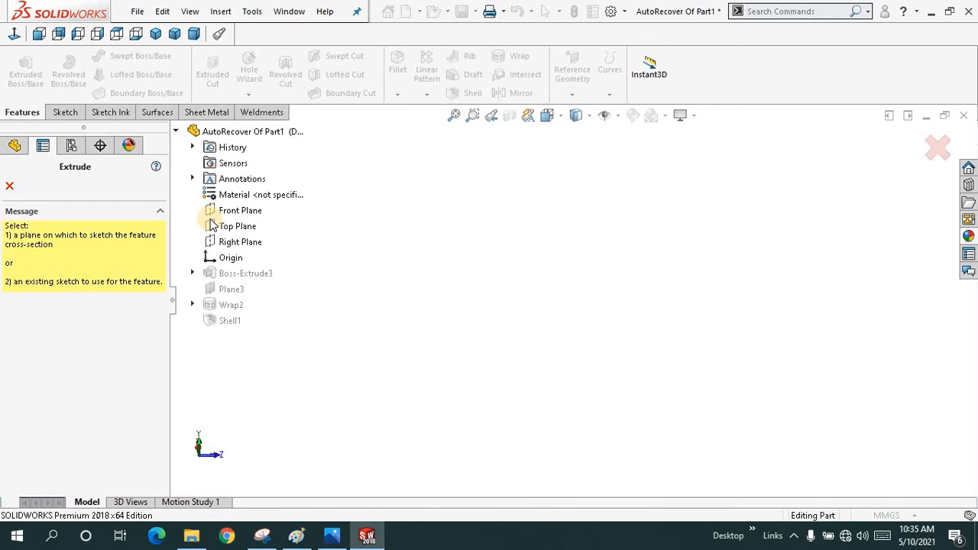
{"action": "left_click", "coordinate": [228, 218]}
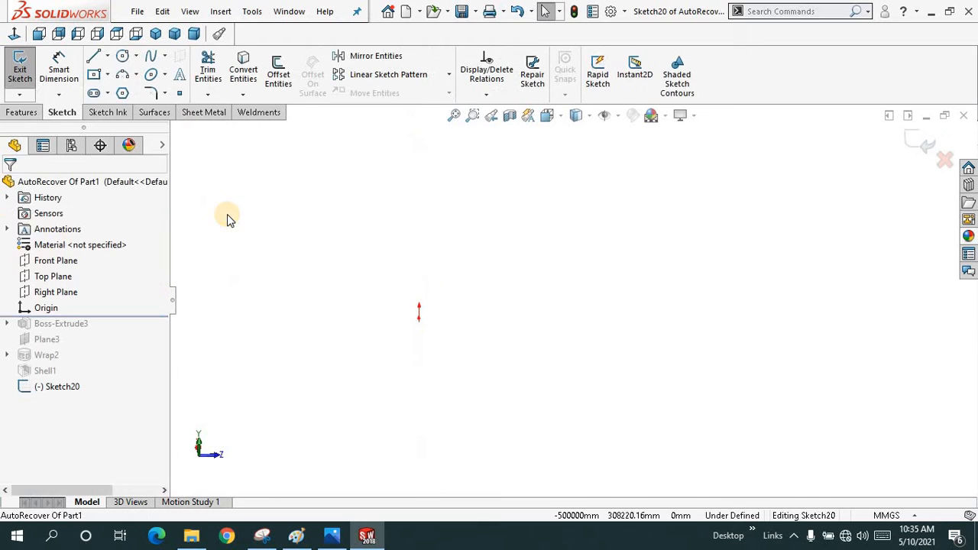
{"action": "left_click", "coordinate": [14, 34]}
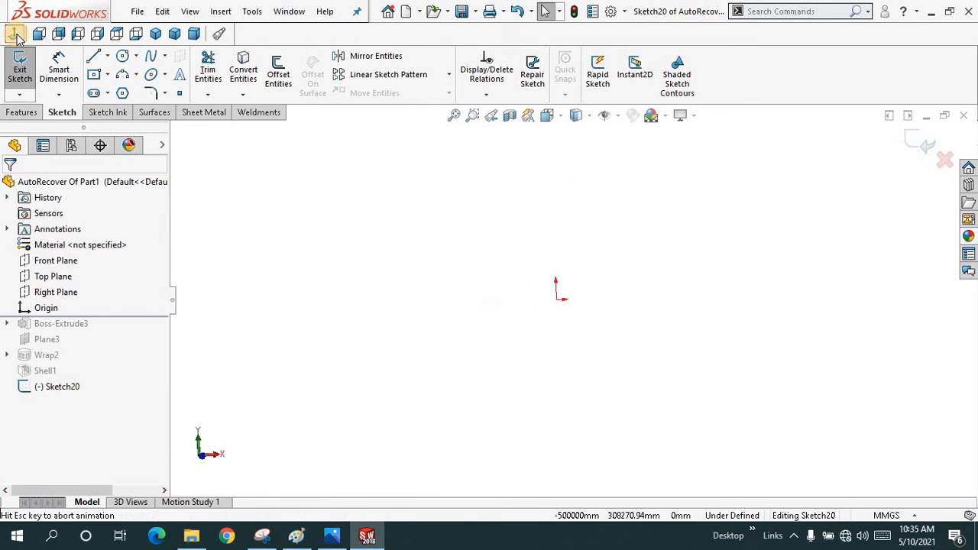
Sketch a circle centred on the origin and set its diameter to 100 mm.
{"action": "left_click", "coordinate": [123, 56]}
{"action": "left_click", "coordinate": [572, 300]}
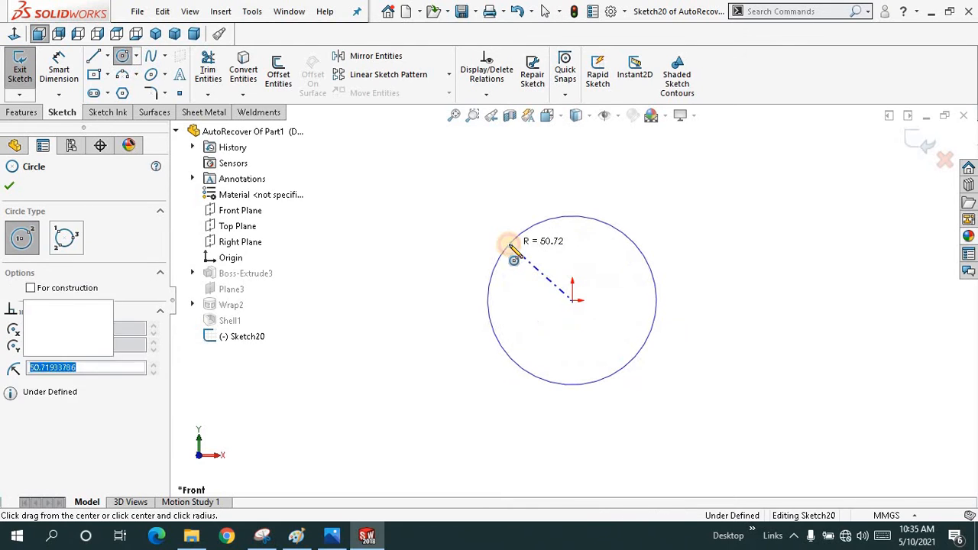
{"action": "left_click", "coordinate": [506, 249]}
{"action": "right_click_drag", "start_coordinate": [535, 268], "coordinate": [547, 209]}
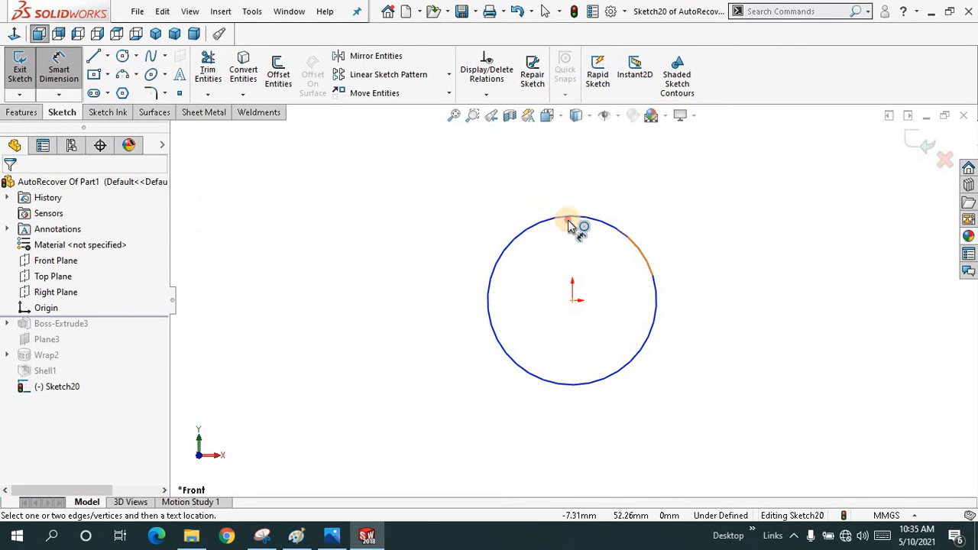
{"action": "left_click", "coordinate": [573, 222]}
{"action": "left_click", "coordinate": [569, 268]}
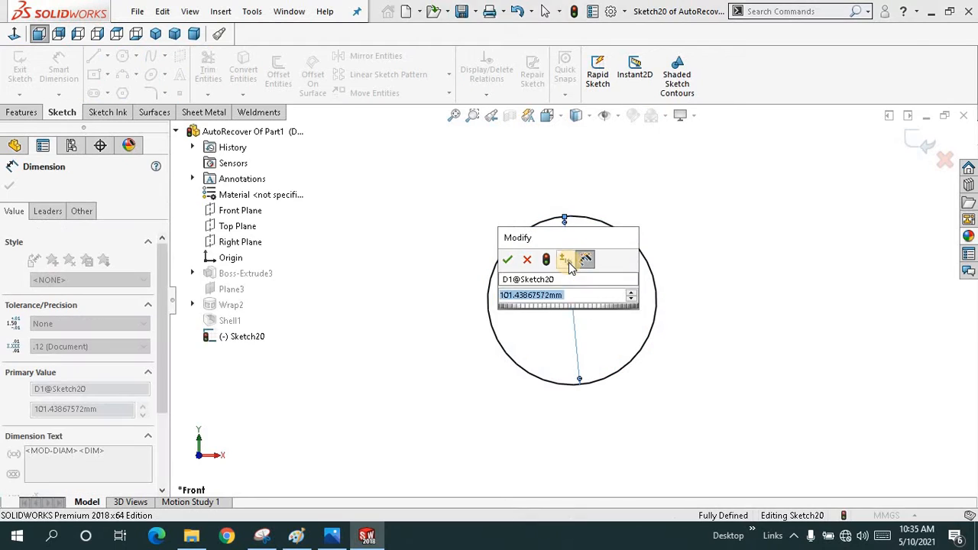
{"action": "type", "text": "100"}
{"action": "key", "text": "Return"}
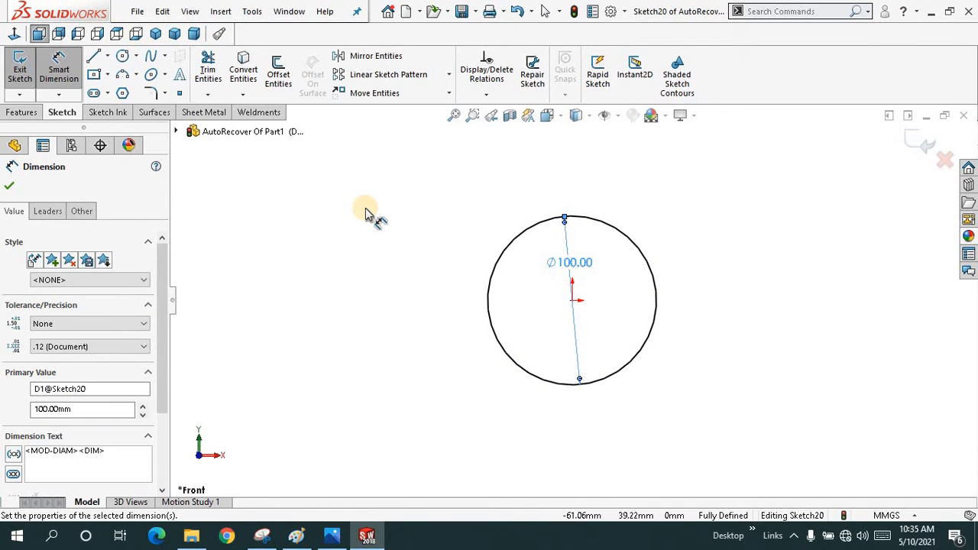
{"action": "right_click", "coordinate": [365, 212]}
{"action": "left_click", "coordinate": [373, 250]}
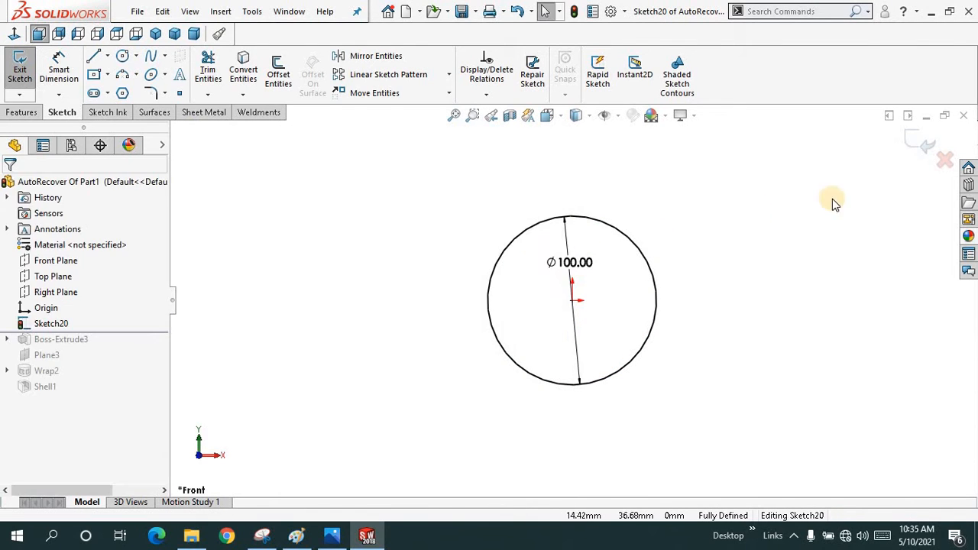
Finish the sketch and extrude the circle to a blind depth of 120 mm as a solid cylinder.
{"action": "left_click", "coordinate": [923, 144]}
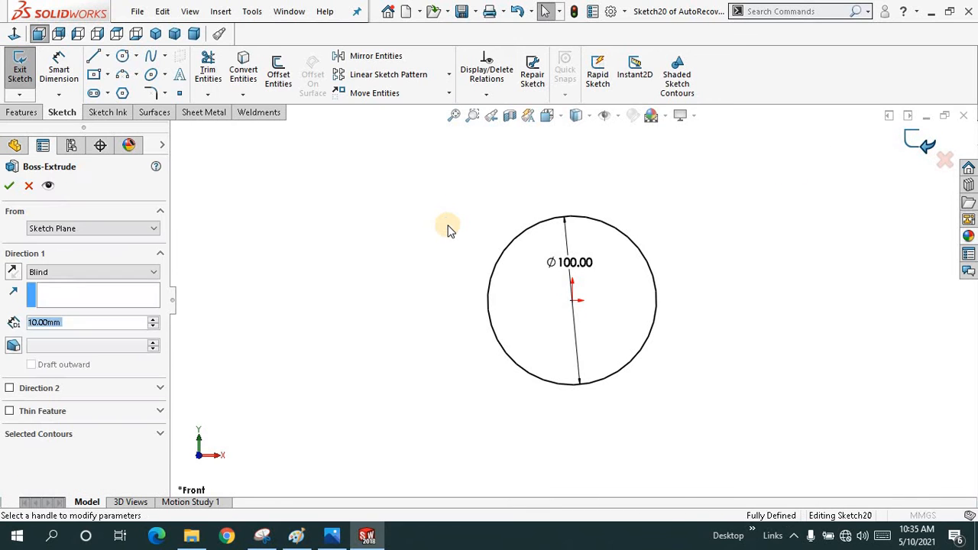
{"action": "middle_click_drag", "start_coordinate": [448, 226], "coordinate": [412, 312]}
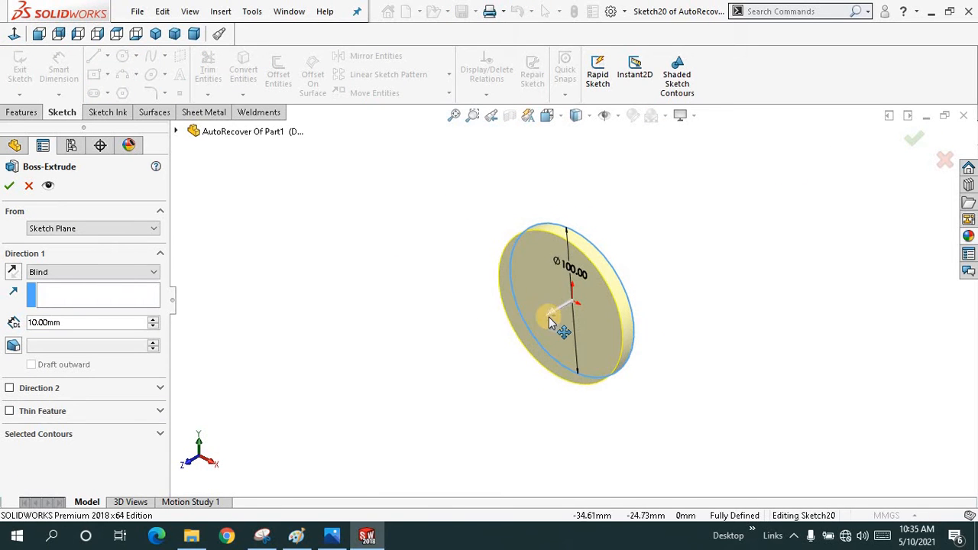
{"action": "left_click_drag", "start_coordinate": [550, 312], "coordinate": [424, 388]}
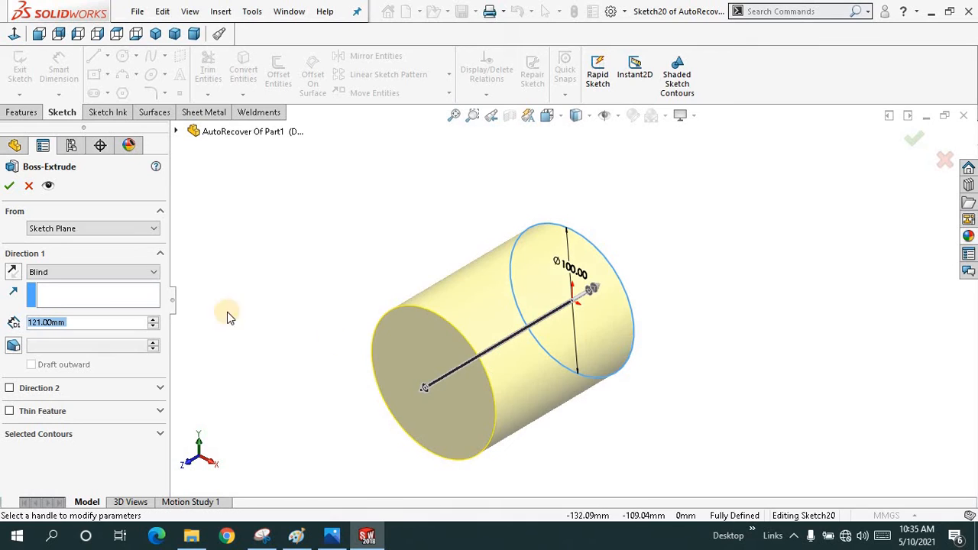
{"action": "double_click", "coordinate": [126, 323]}
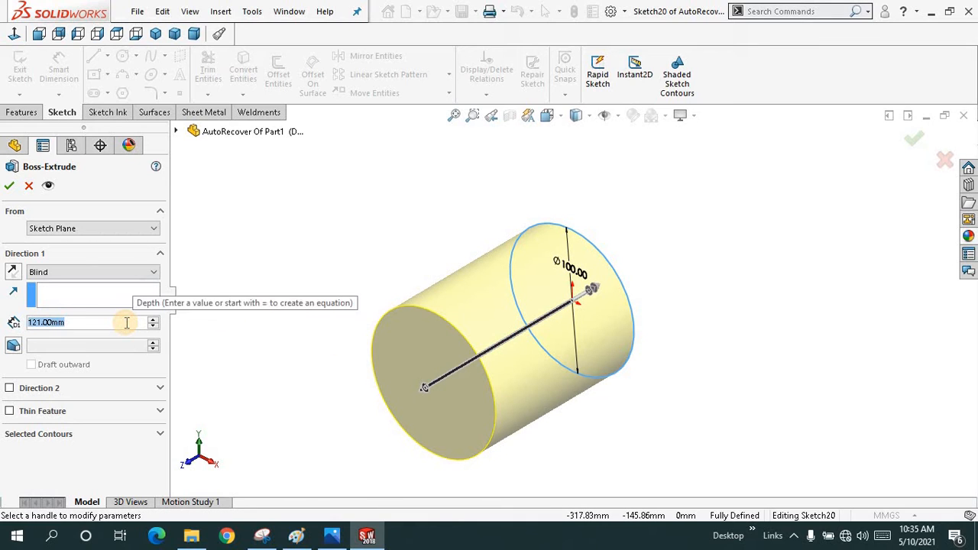
{"action": "type", "text": "120"}
{"action": "key", "text": "Return"}
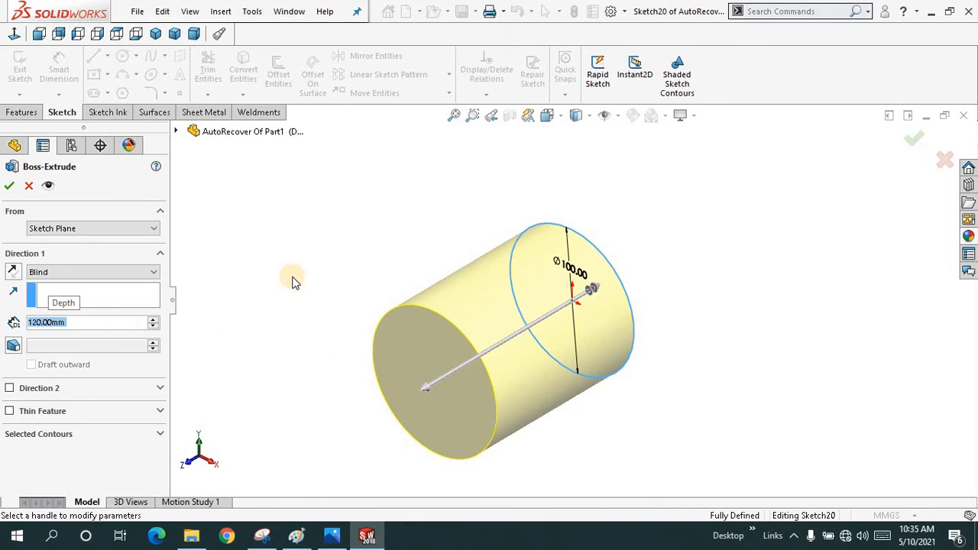
{"action": "right_click", "coordinate": [315, 229]}
{"action": "left_click", "coordinate": [360, 184]}
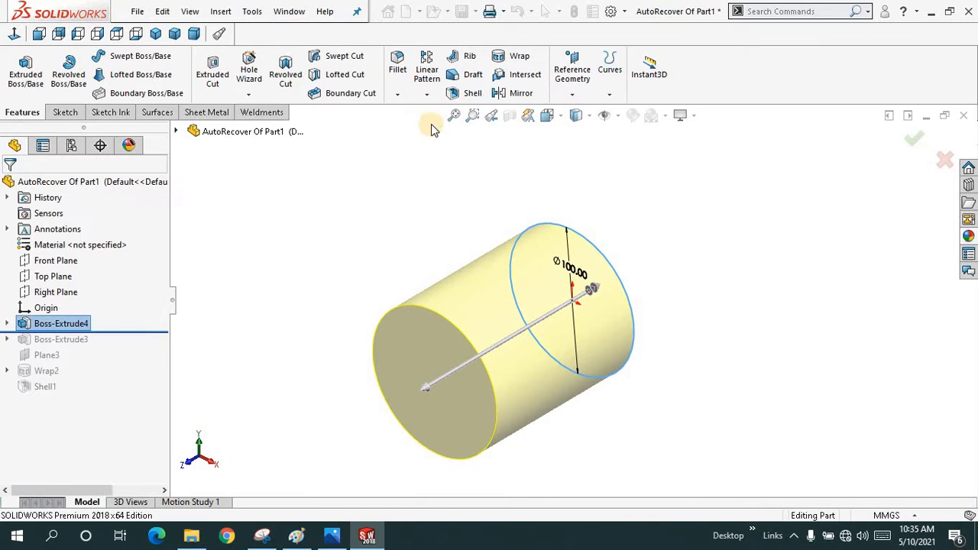
{"action": "left_click", "coordinate": [454, 116]}
{"action": "left_click", "coordinate": [385, 205]}
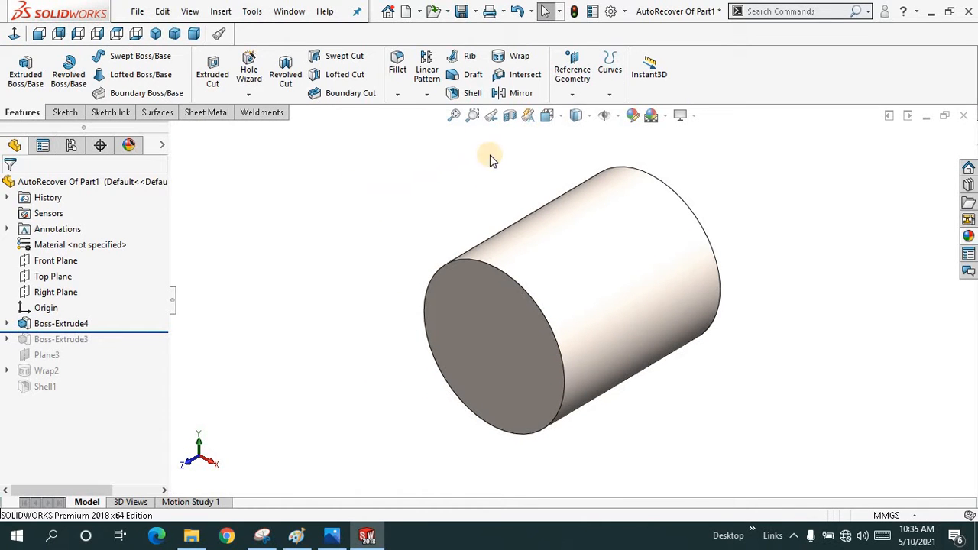
Start a reference plane above the Top Plane with an offset distance of 150 mm.
{"action": "left_click", "coordinate": [573, 96]}
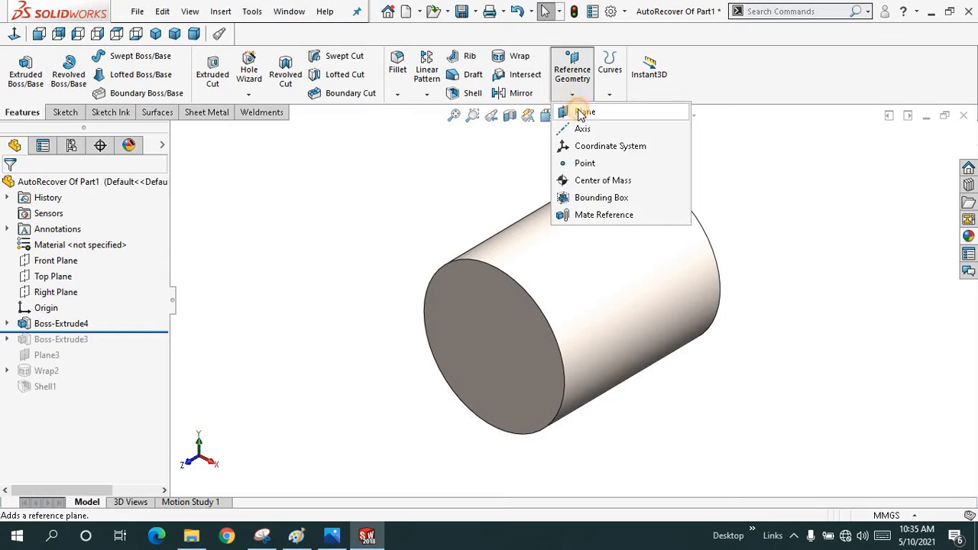
{"action": "left_click", "coordinate": [584, 137]}
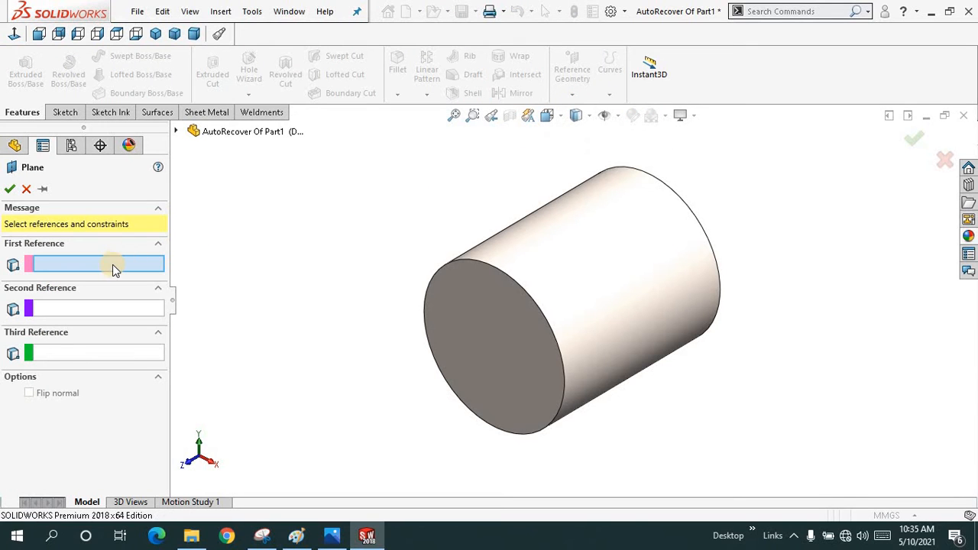
{"action": "left_click", "coordinate": [176, 132]}
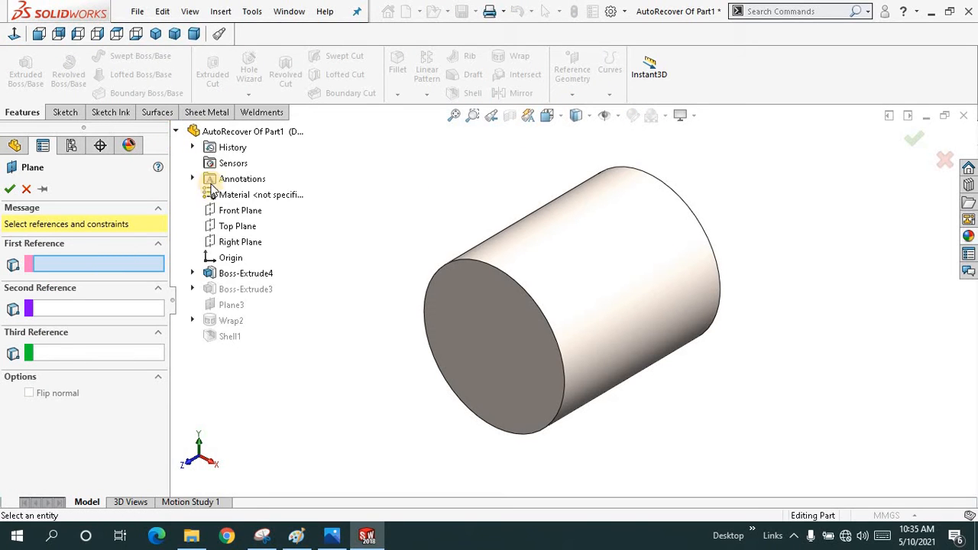
{"action": "left_click", "coordinate": [228, 232]}
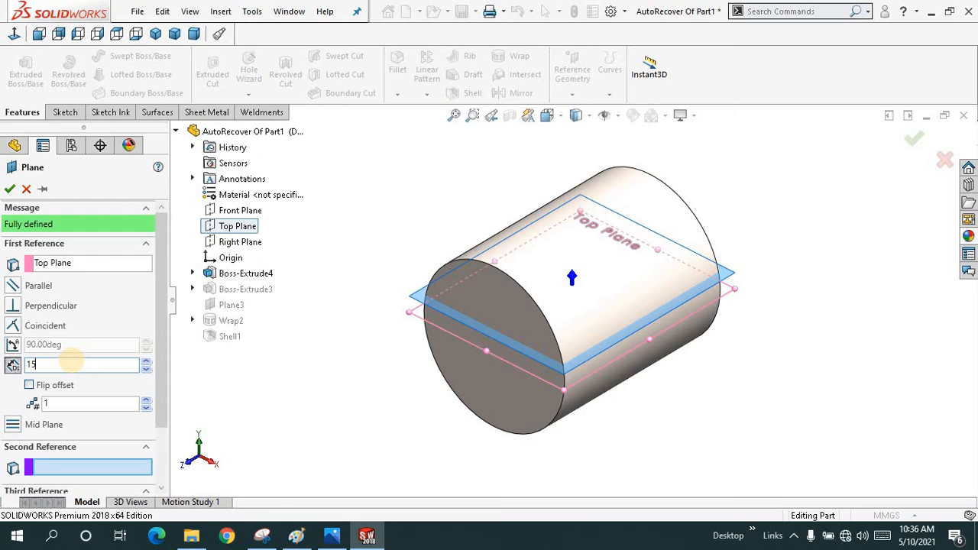
{"action": "key", "text": "Return"}
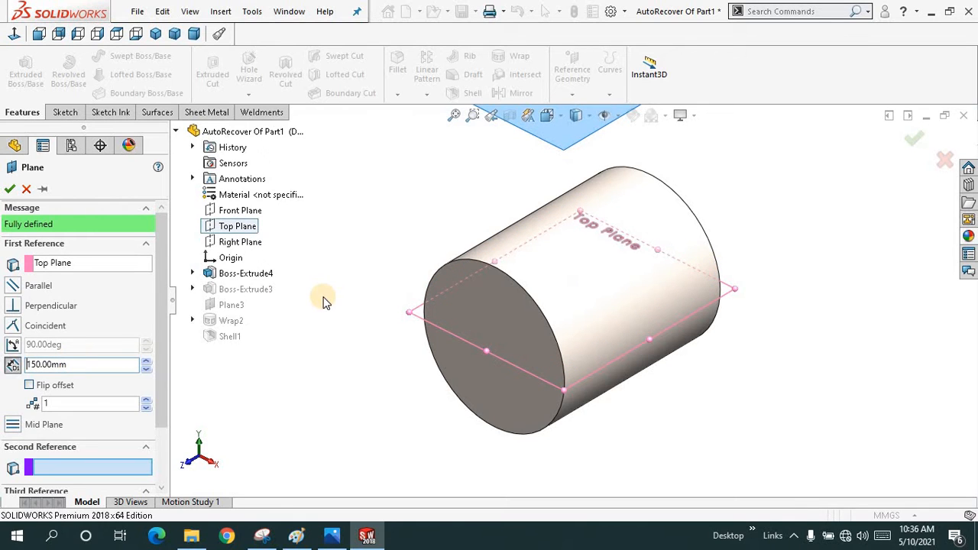
Try a 120 mm offset for the reference plane, change it to 100 mm and create the plane.
{"action": "scroll", "coordinate": [324, 298], "scroll_direction": "up", "scroll_amount": 5}
{"action": "mouse_move", "coordinate": [364, 269]}
{"action": "middle_mouse_down"}
{"action": "mouse_move", "coordinate": [370, 247]}
{"action": "mouse_move", "coordinate": [359, 258]}
{"action": "middle_mouse_up"}
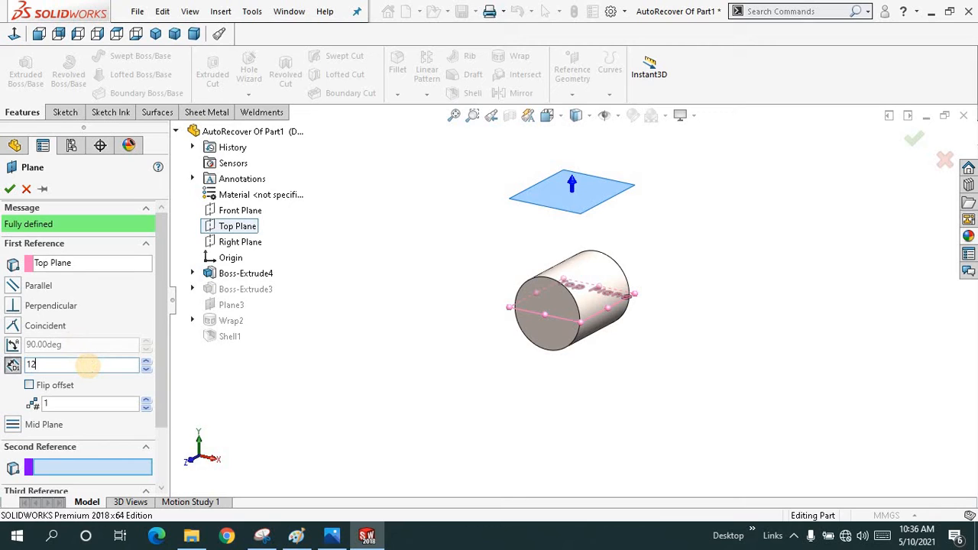
{"action": "key", "text": "Return"}
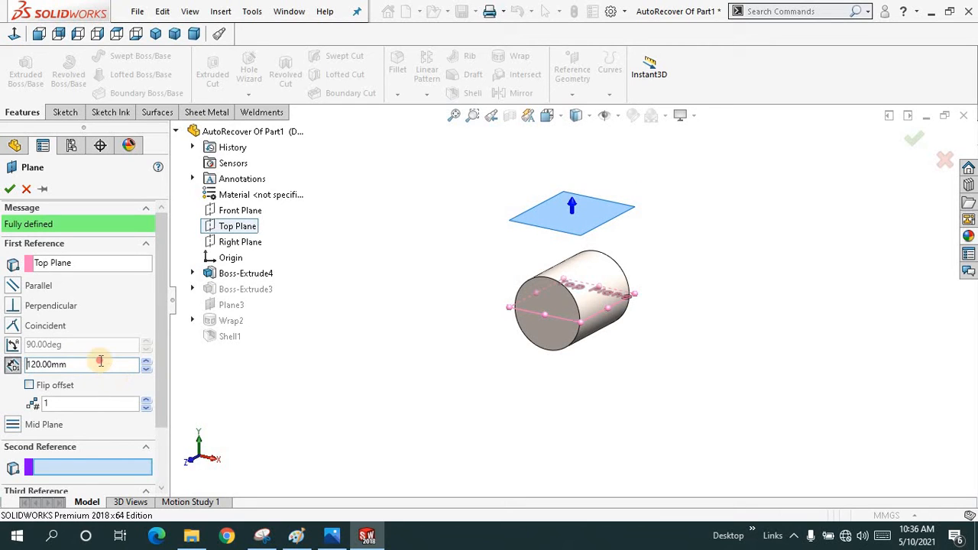
{"action": "key", "text": "Return"}
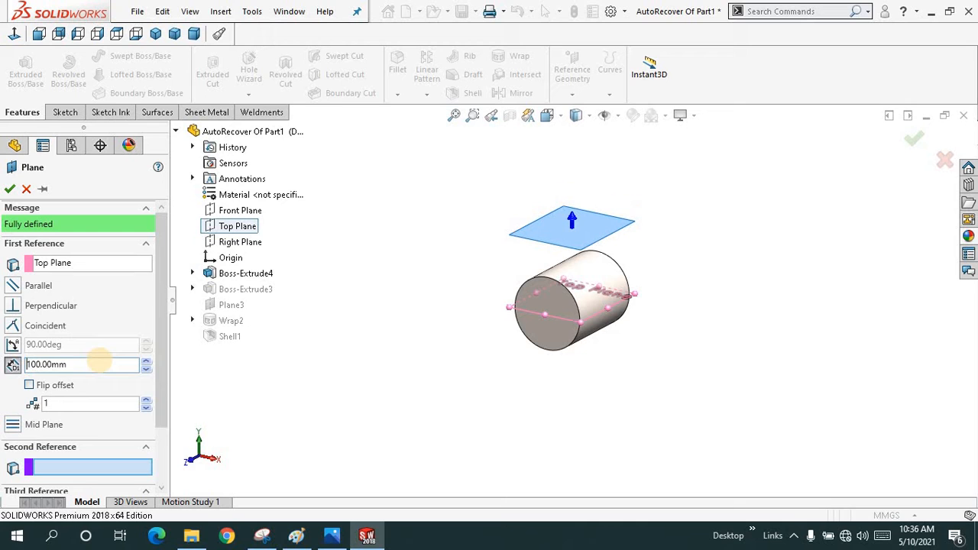
{"action": "middle_click_drag", "start_coordinate": [399, 274], "coordinate": [404, 328]}
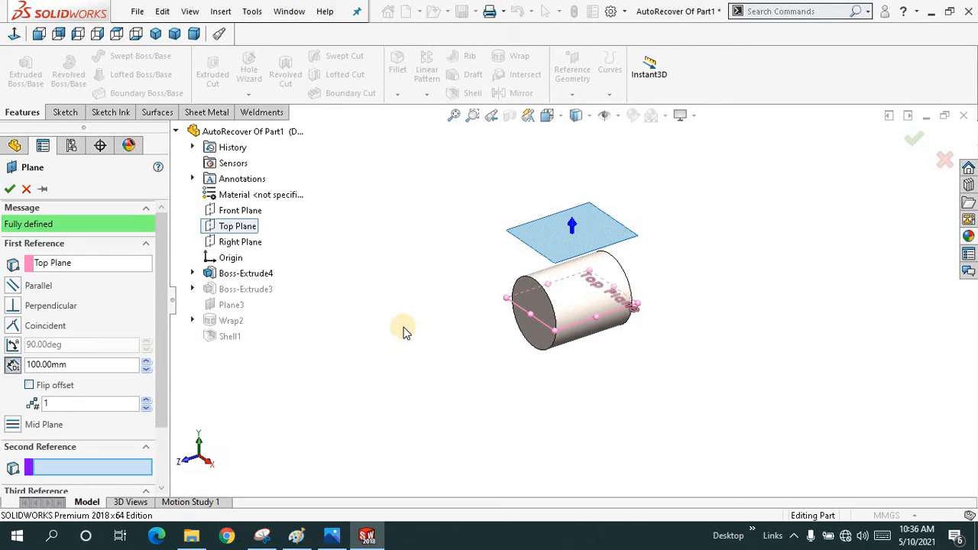
{"action": "left_click", "coordinate": [454, 114]}
{"action": "middle_click_drag", "start_coordinate": [406, 221], "coordinate": [410, 218]}
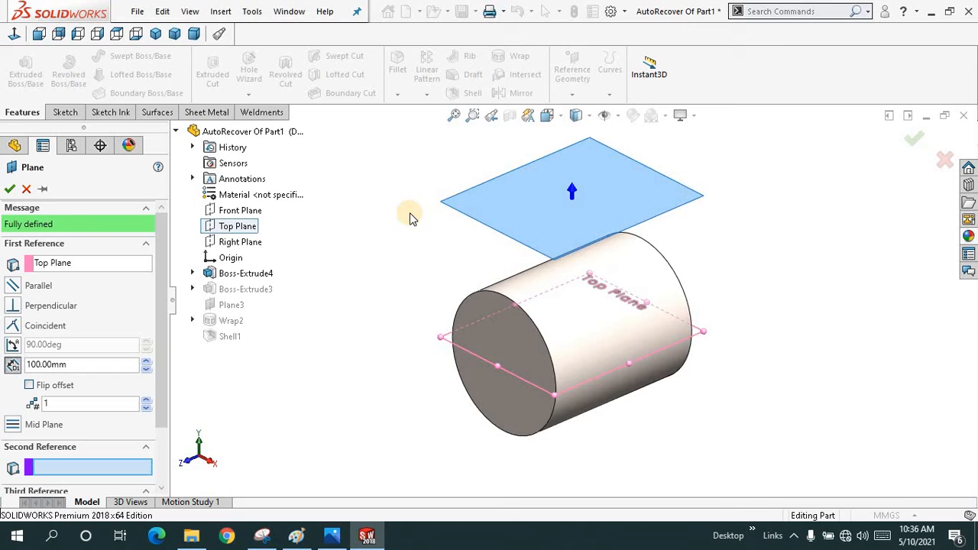
{"action": "left_click", "coordinate": [9, 189]}
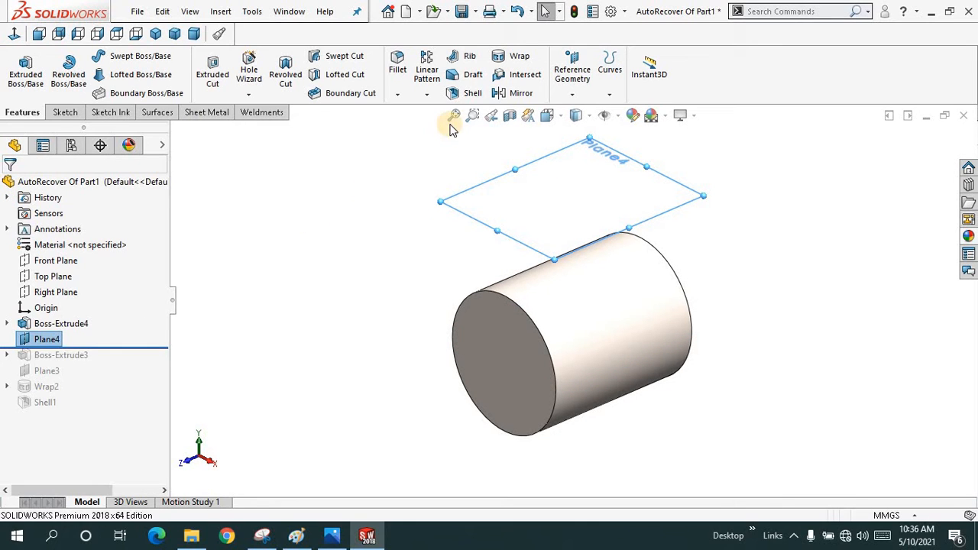
Sketch a circle on the new offset plane, centred over the cylinder axis about 57.5 mm from the origin.
{"action": "left_click", "coordinate": [491, 184]}
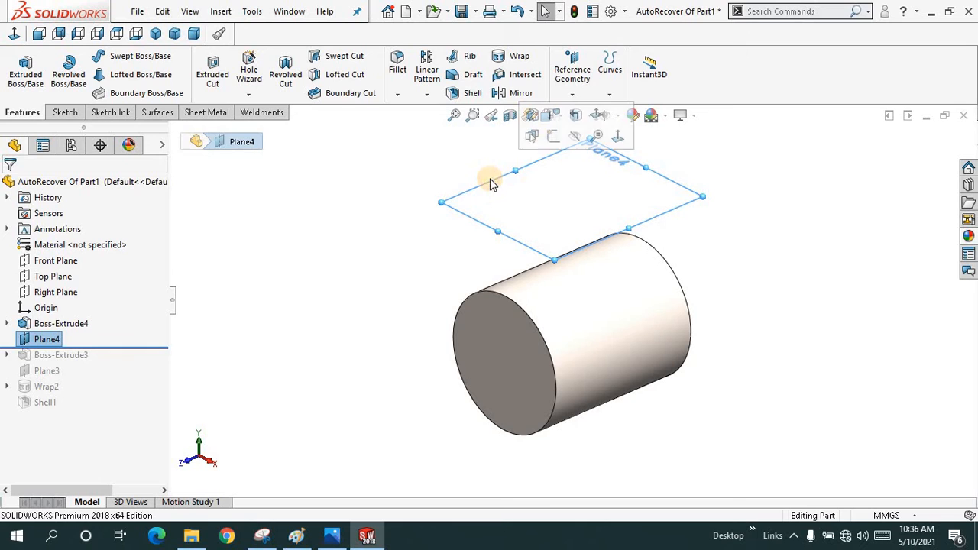
{"action": "left_click", "coordinate": [549, 143]}
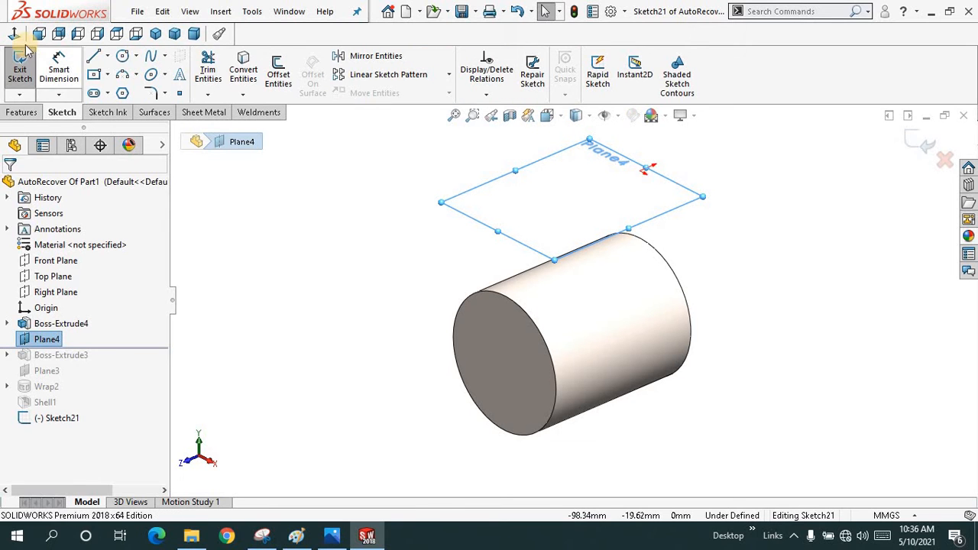
{"action": "left_click", "coordinate": [116, 33]}
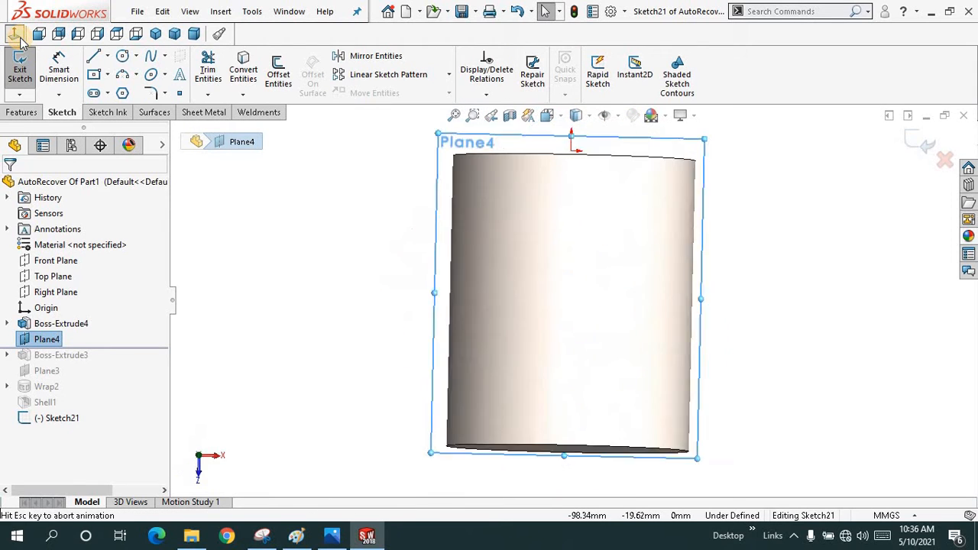
{"action": "left_click", "coordinate": [123, 58]}
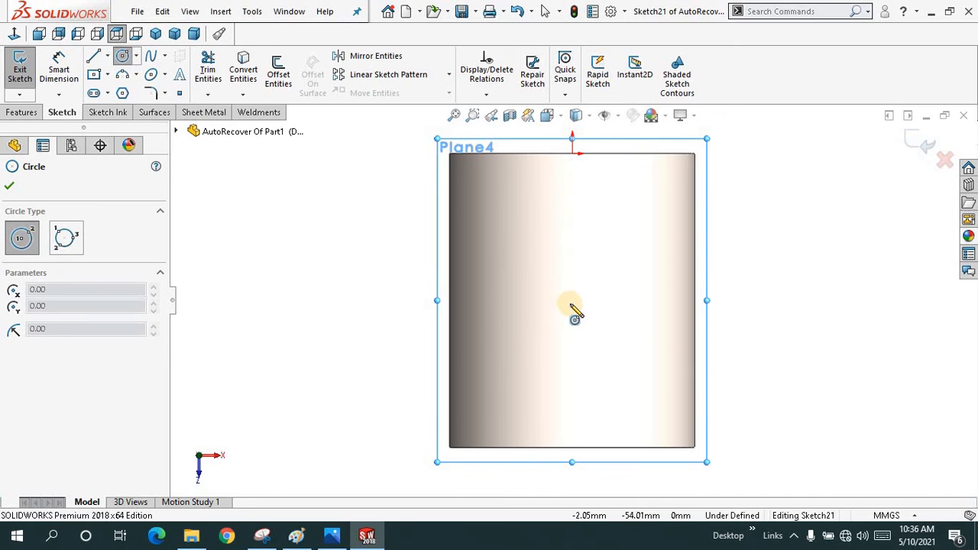
{"action": "left_click", "coordinate": [574, 295]}
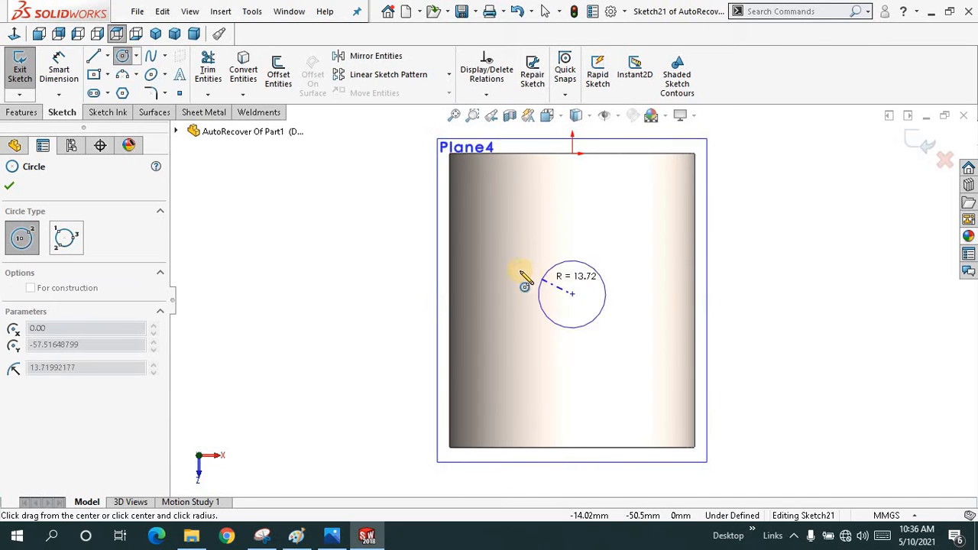
{"action": "left_click", "coordinate": [497, 270]}
Dimension the circle on the offset plane to a diameter of 60 mm.
{"action": "right_click_drag", "start_coordinate": [518, 278], "coordinate": [563, 221]}
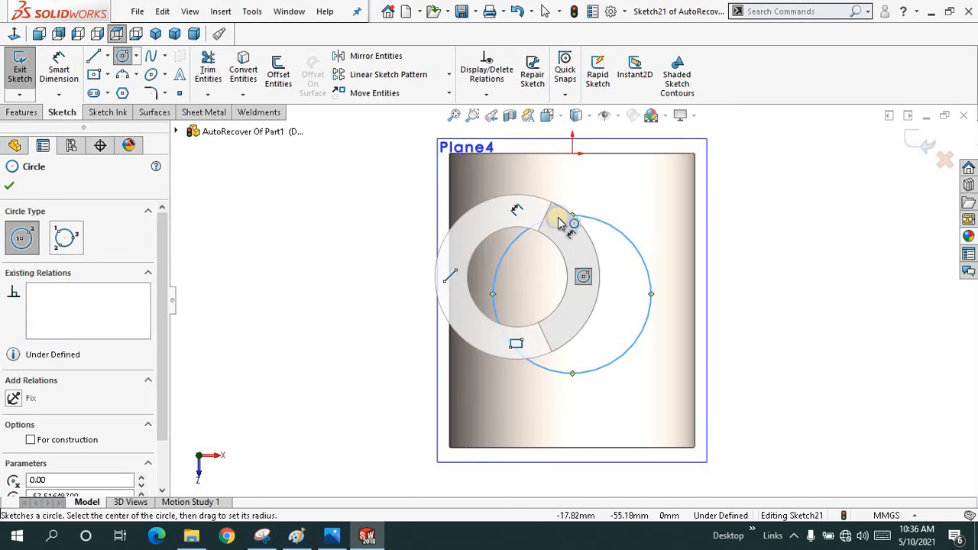
{"action": "right_click_drag", "start_coordinate": [559, 277], "coordinate": [562, 216]}
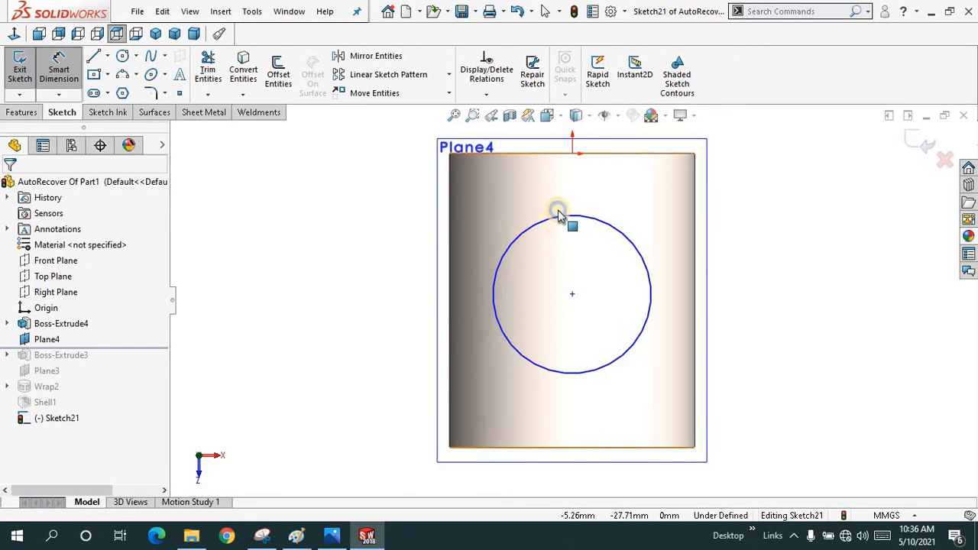
{"action": "left_click", "coordinate": [59, 68]}
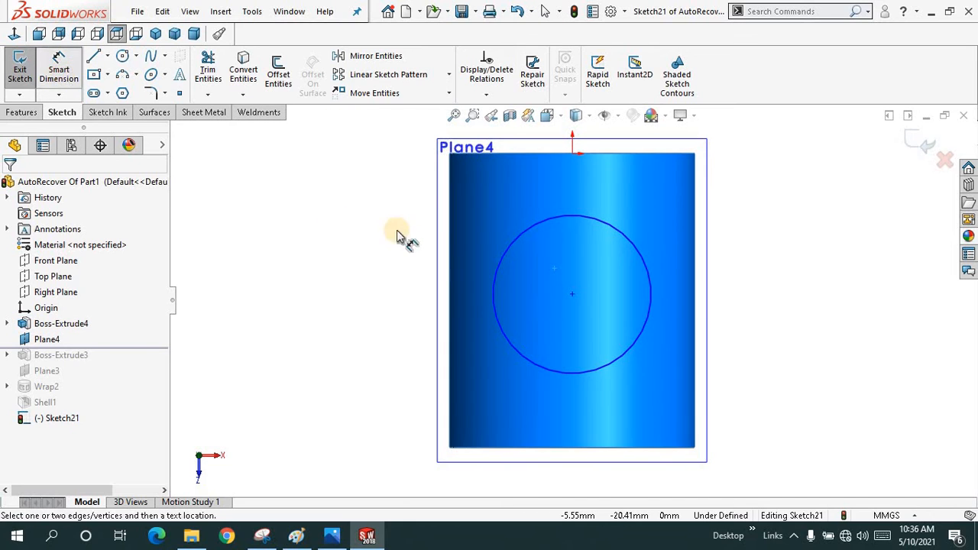
{"action": "left_click", "coordinate": [530, 234]}
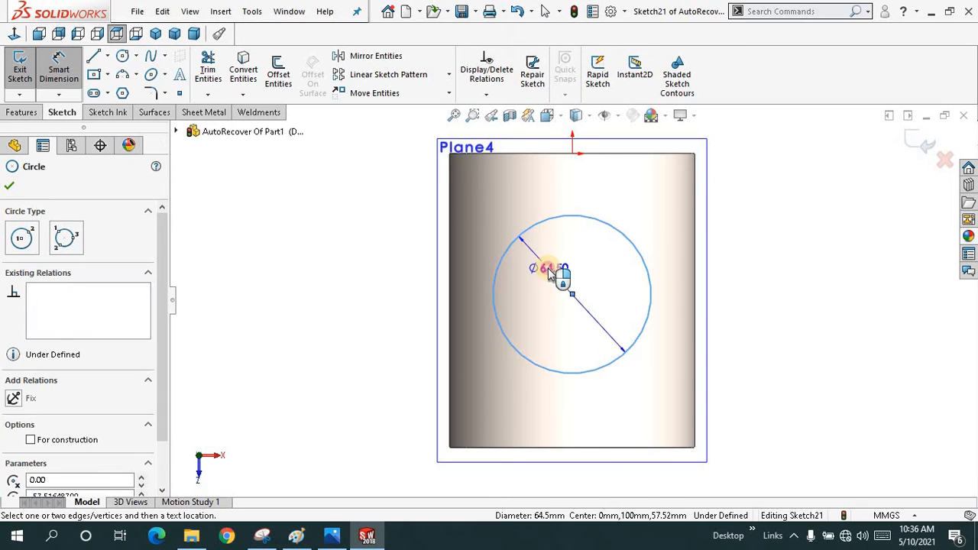
{"action": "left_click", "coordinate": [548, 272]}
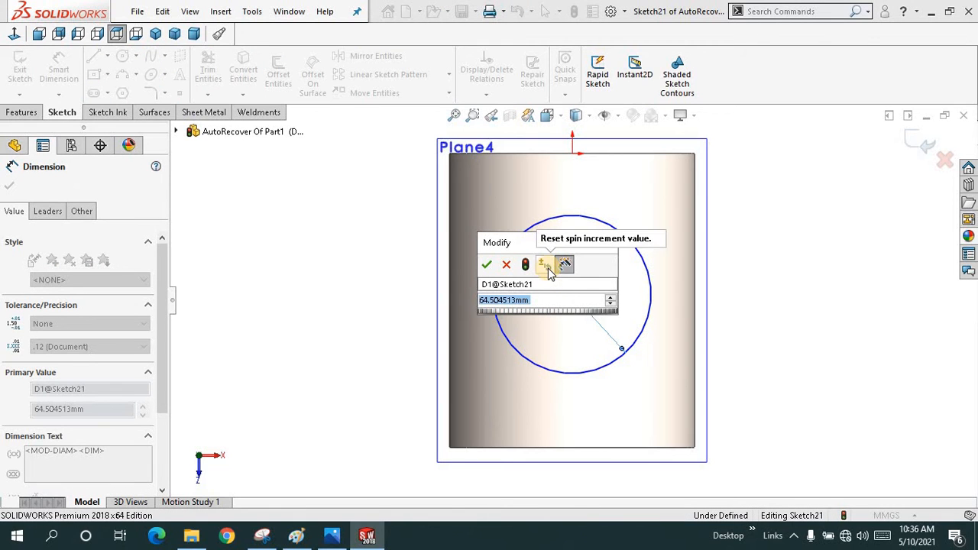
{"action": "type", "text": "60"}
{"action": "key", "text": "Return"}
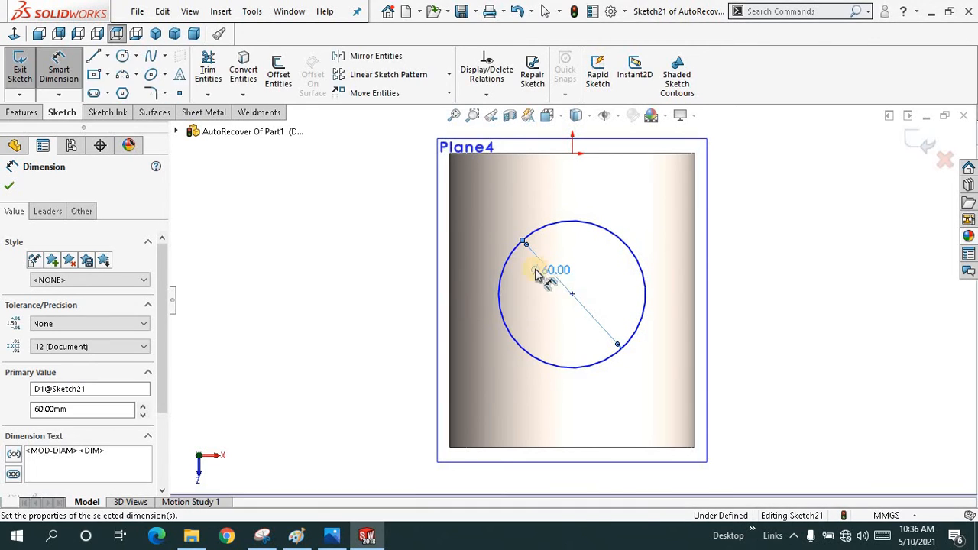
{"action": "right_click", "coordinate": [279, 212]}
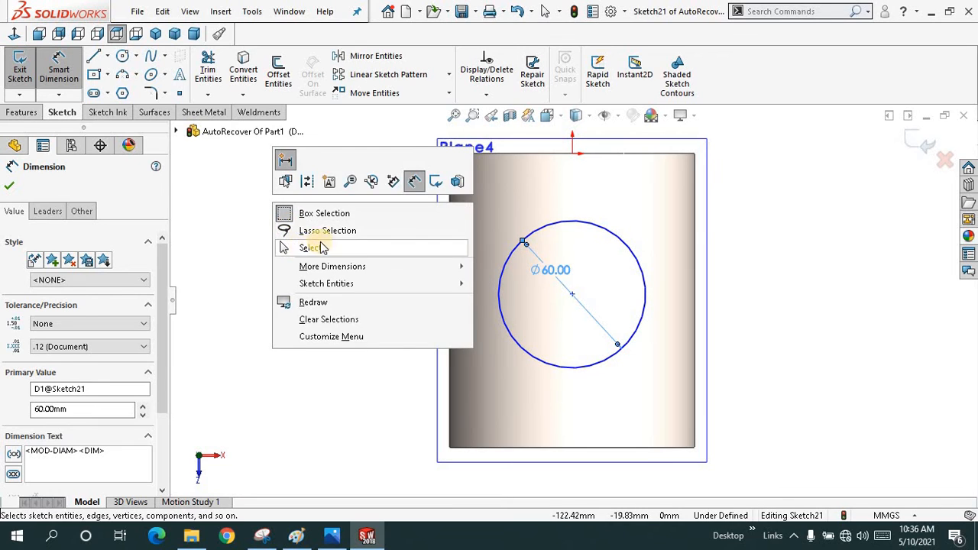
{"action": "left_click", "coordinate": [305, 247]}
Finish the circle sketch and hide the offset reference plane.
{"action": "left_click", "coordinate": [916, 144]}
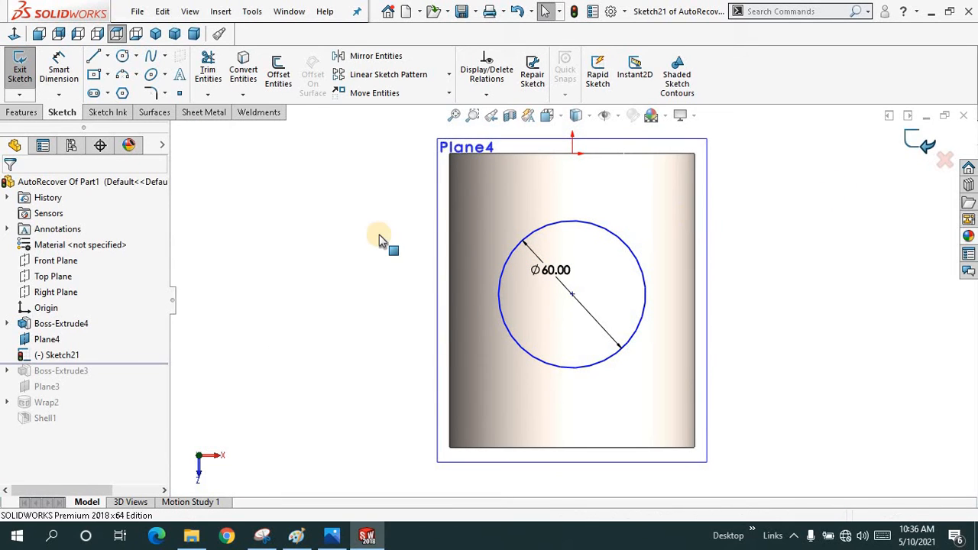
{"action": "middle_click_drag", "start_coordinate": [362, 270], "coordinate": [400, 196]}
{"action": "left_click", "coordinate": [400, 195]}
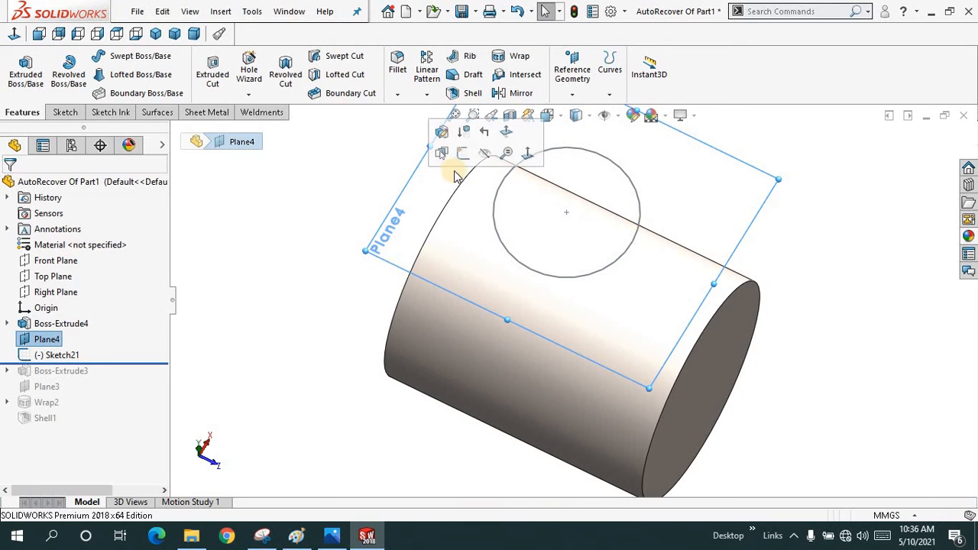
{"action": "left_click", "coordinate": [477, 155]}
{"action": "mouse_move", "coordinate": [456, 121]}
{"action": "middle_mouse_down"}
{"action": "mouse_move", "coordinate": [433, 146]}
{"action": "mouse_move", "coordinate": [402, 227]}
{"action": "mouse_move", "coordinate": [411, 183]}
{"action": "middle_mouse_up"}
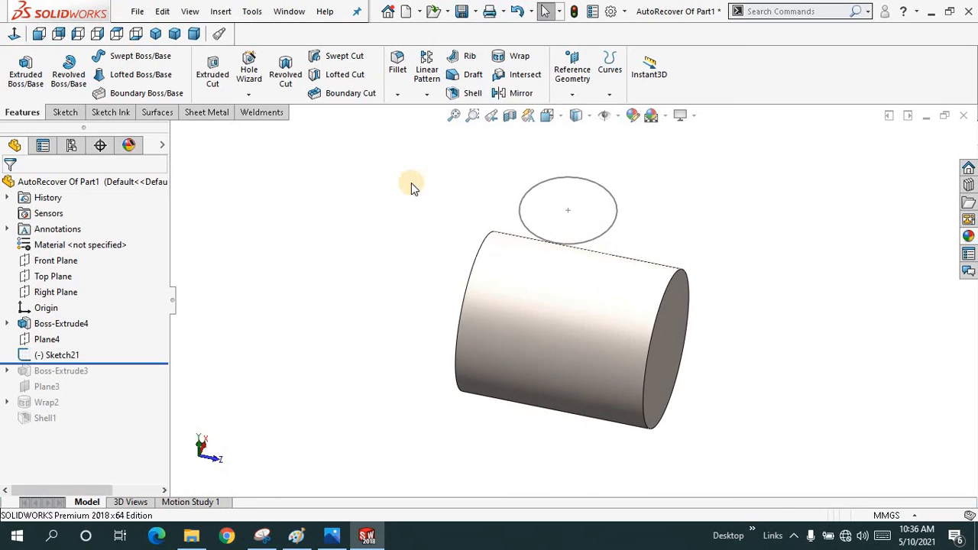
Wrap the circle sketch onto the cylinder's curved face as an emboss with a thickness of 20 mm.
{"action": "left_click", "coordinate": [515, 59]}
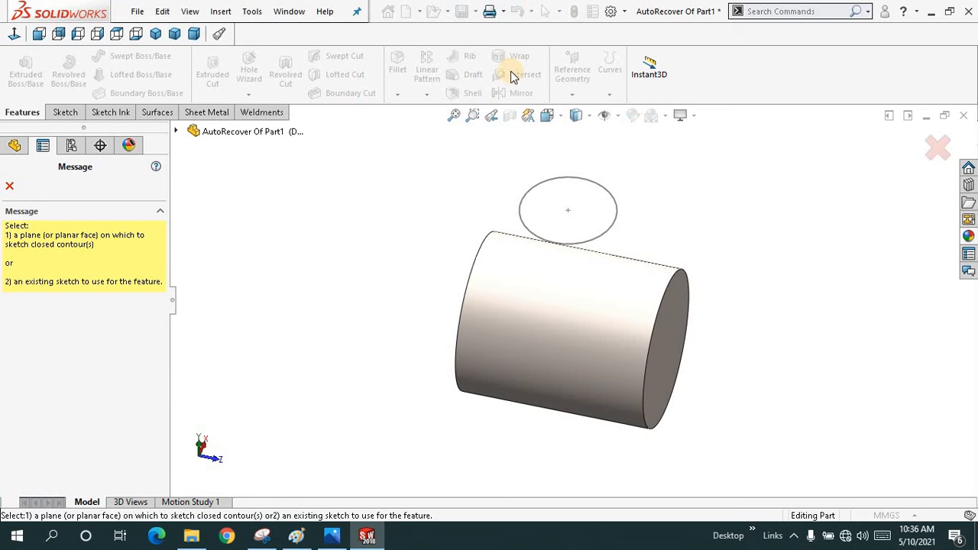
{"action": "left_click", "coordinate": [544, 182]}
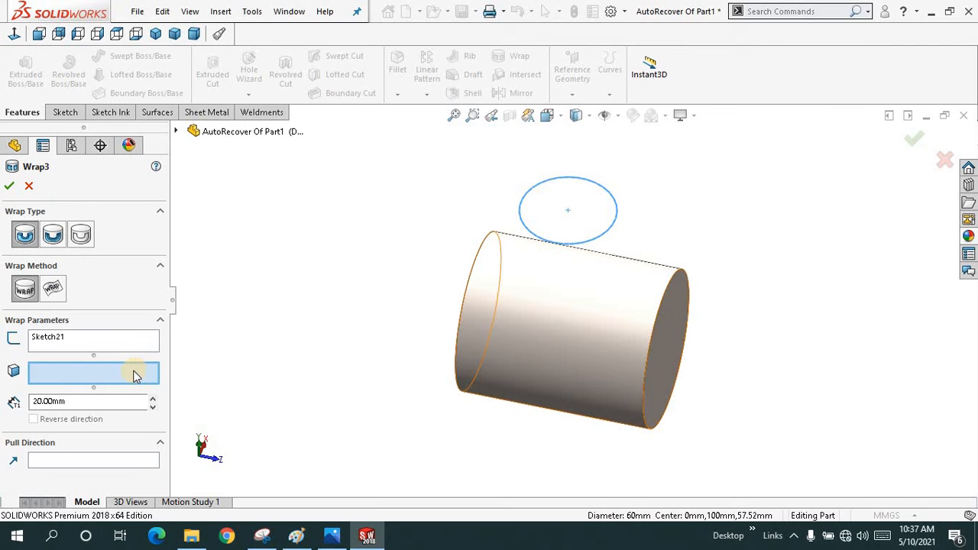
{"action": "left_click", "coordinate": [535, 311]}
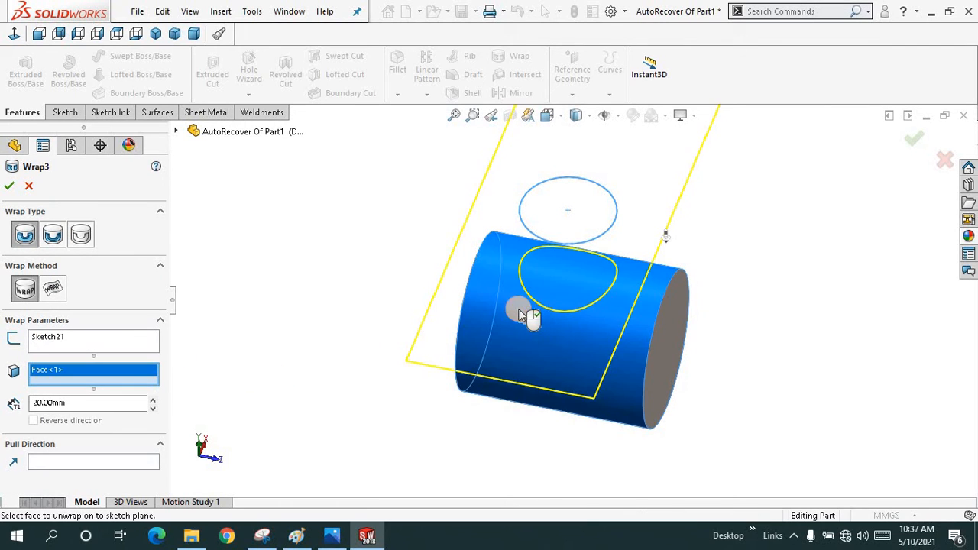
{"action": "middle_click_drag", "start_coordinate": [281, 291], "coordinate": [260, 264]}
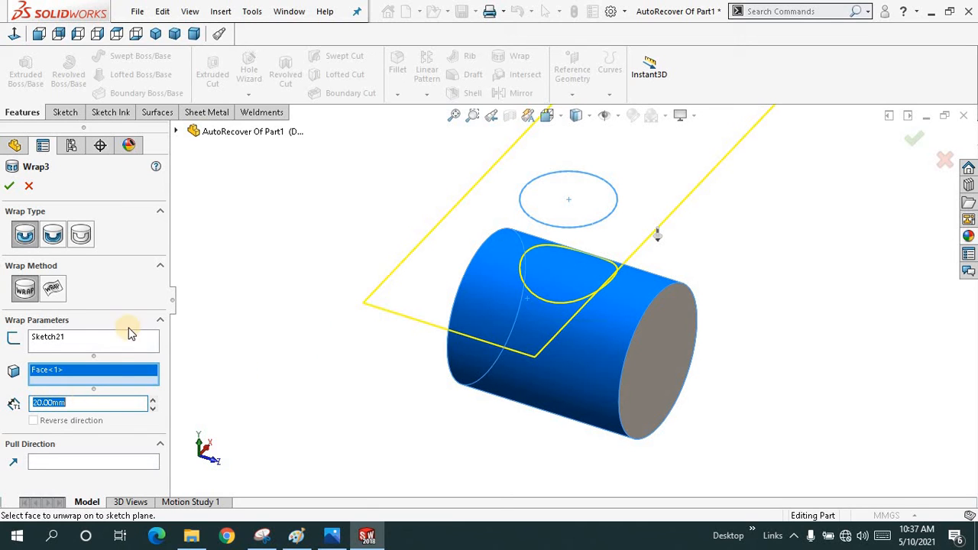
{"action": "right_click", "coordinate": [284, 229]}
{"action": "left_click", "coordinate": [312, 322]}
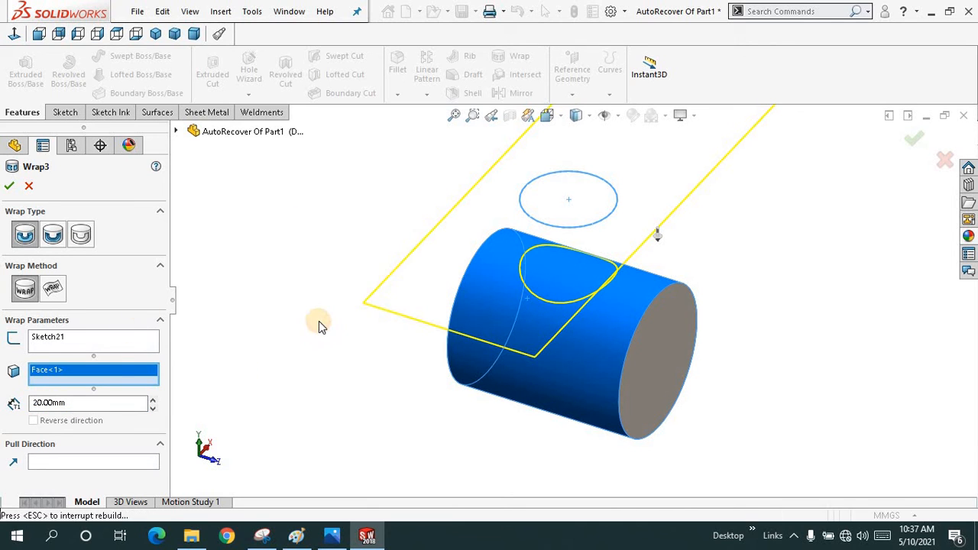
Shell the part with a wall thickness of 1 mm, removing the curved top face of the embossed collar.
{"action": "middle_click_drag", "start_coordinate": [374, 216], "coordinate": [323, 253]}
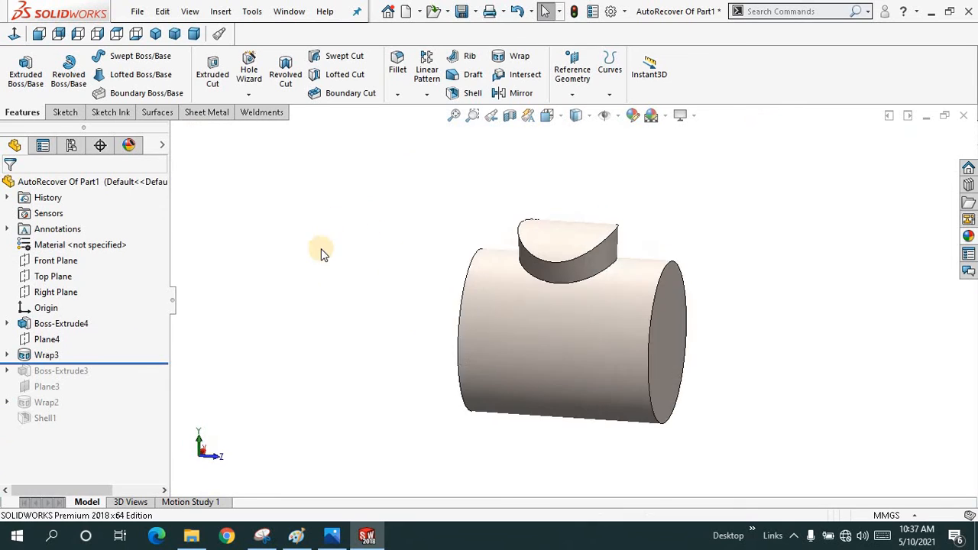
{"action": "left_click", "coordinate": [454, 115]}
{"action": "middle_click_drag", "start_coordinate": [384, 272], "coordinate": [398, 207]}
{"action": "left_click", "coordinate": [454, 116]}
{"action": "left_click", "coordinate": [454, 115]}
{"action": "left_click", "coordinate": [454, 115]}
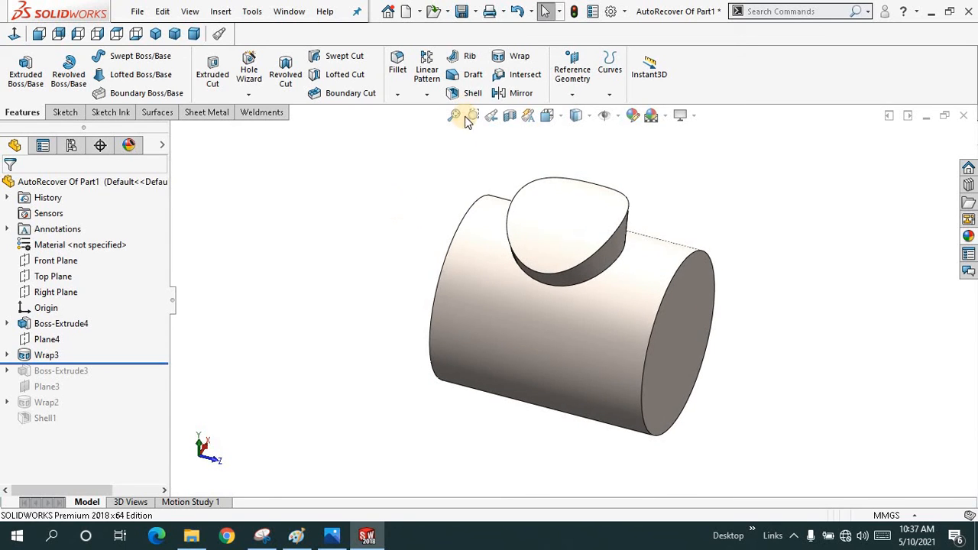
{"action": "left_click", "coordinate": [468, 92]}
{"action": "left_click", "coordinate": [550, 214]}
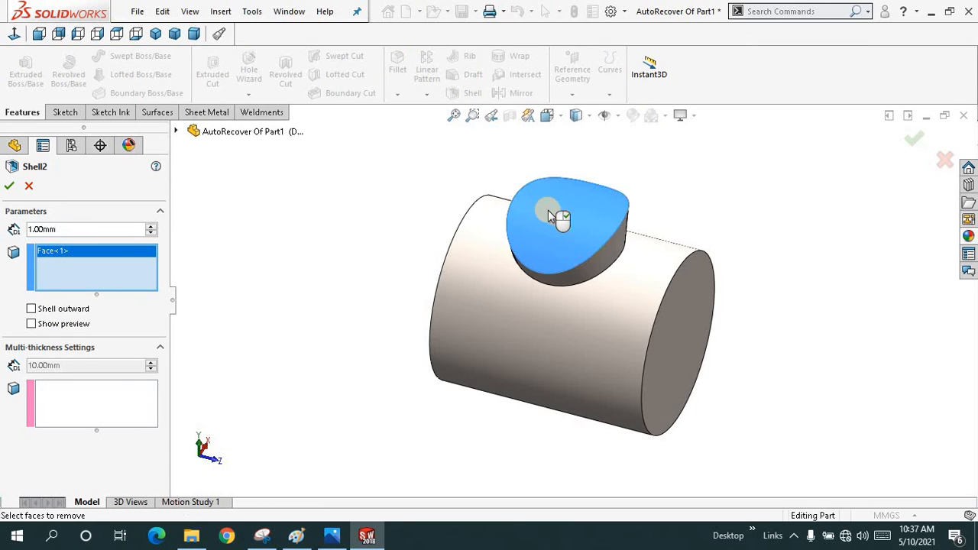
{"action": "left_click", "coordinate": [31, 325]}
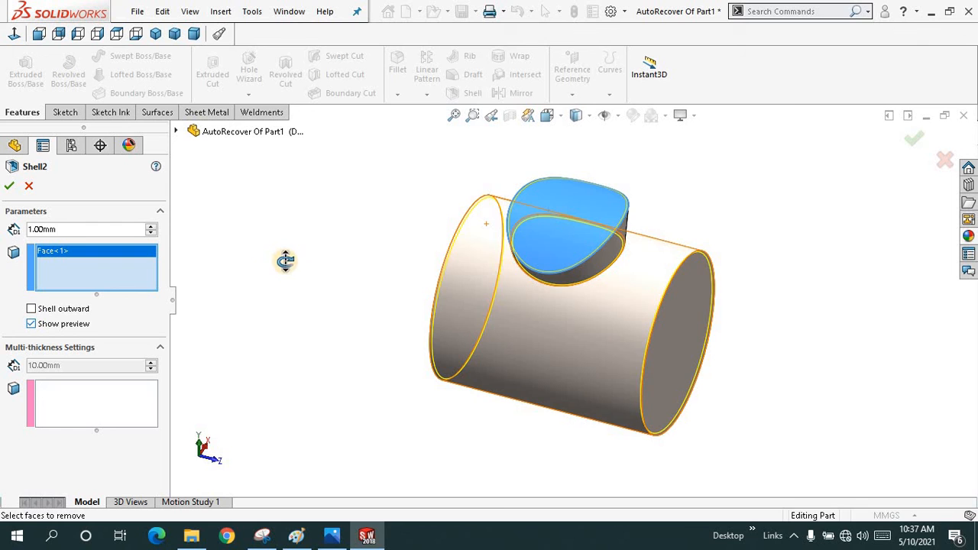
{"action": "middle_click_drag", "start_coordinate": [285, 261], "coordinate": [285, 236]}
{"action": "right_click", "coordinate": [284, 236]}
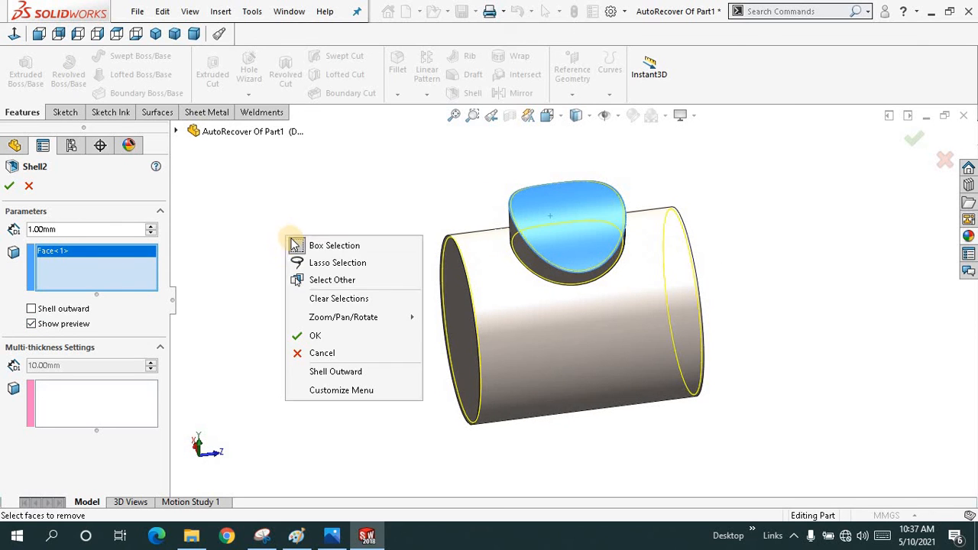
{"action": "left_click", "coordinate": [320, 337]}
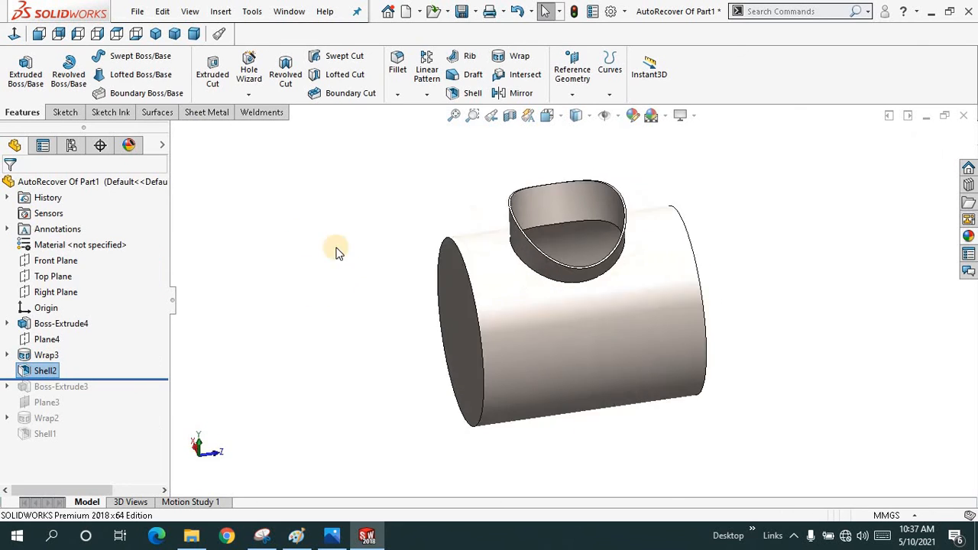
Examine the shelled cylinder and the inside of its open collar from several angles.
{"action": "middle_click_drag", "start_coordinate": [350, 256], "coordinate": [374, 264]}
{"action": "middle_click_drag", "start_coordinate": [278, 339], "coordinate": [284, 266]}
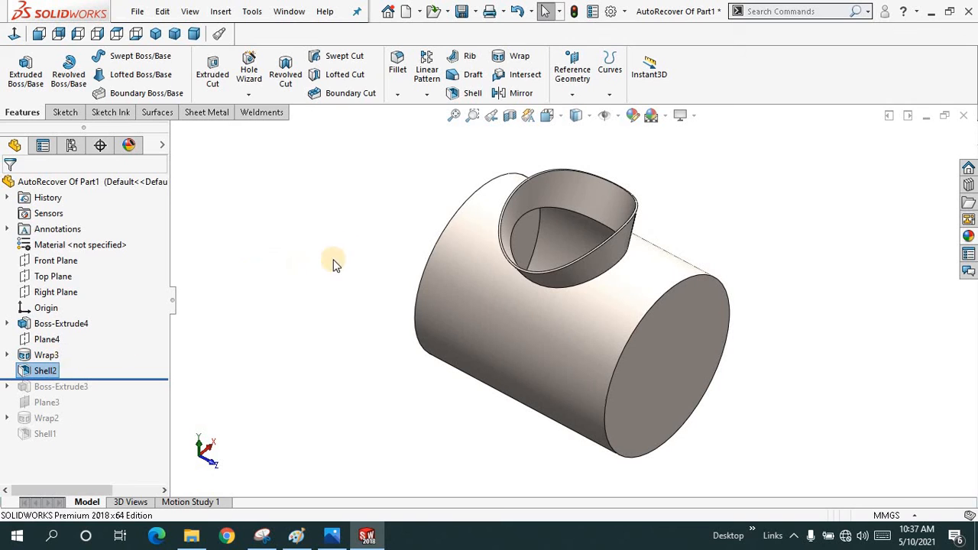
{"action": "middle_click_drag", "start_coordinate": [404, 186], "coordinate": [454, 162]}
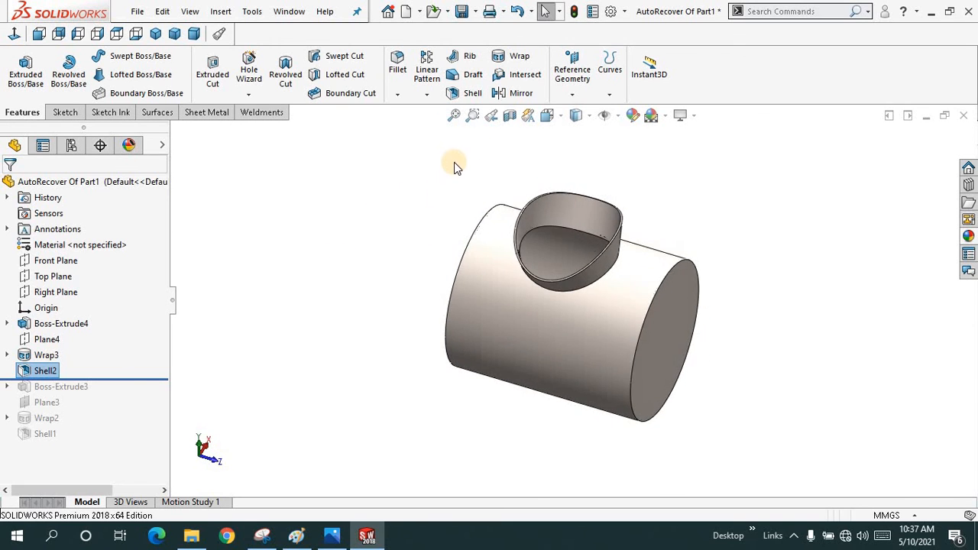
{"action": "left_click", "coordinate": [454, 117]}
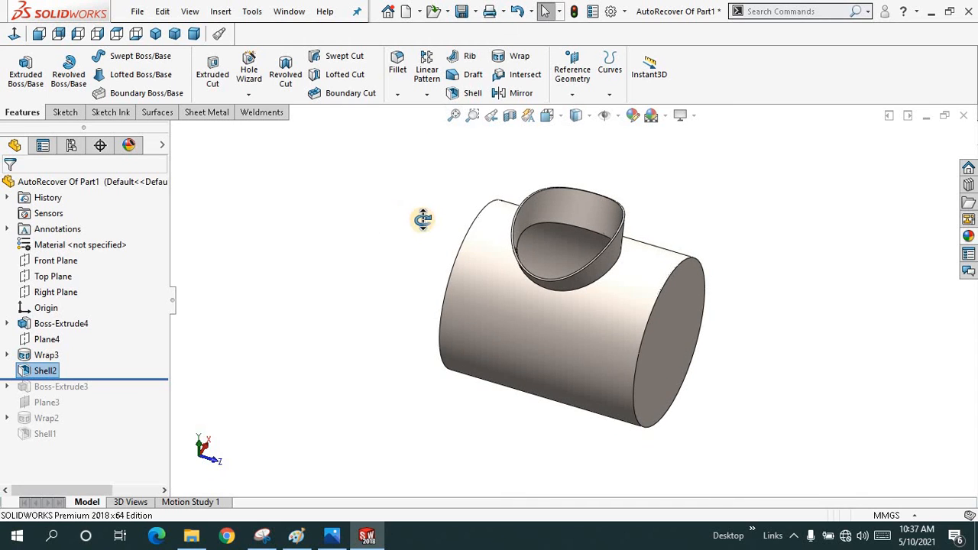
{"action": "middle_click_drag", "start_coordinate": [423, 220], "coordinate": [443, 191]}
{"action": "middle_click_drag", "start_coordinate": [382, 256], "coordinate": [432, 192]}
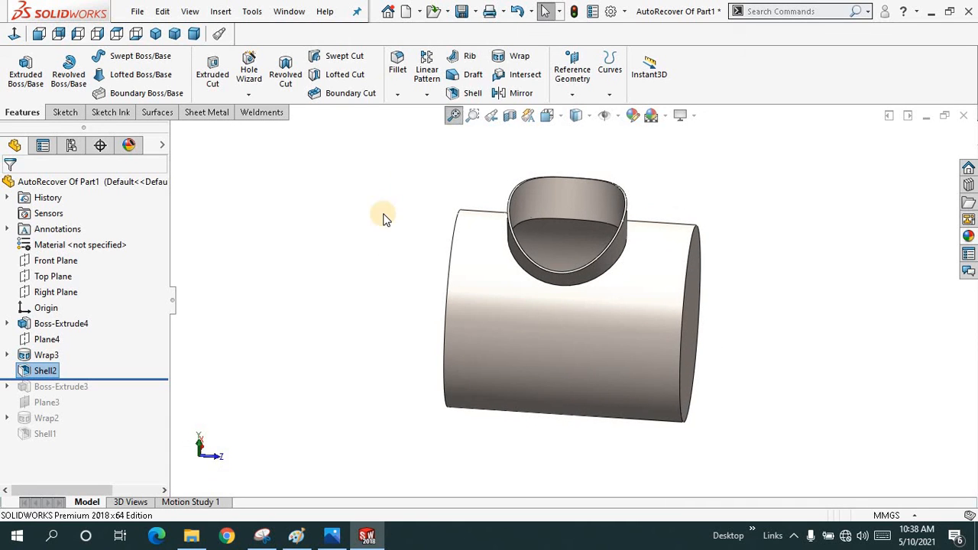
{"action": "mouse_move", "coordinate": [384, 216]}
{"action": "middle_mouse_down"}
{"action": "mouse_move", "coordinate": [363, 224]}
{"action": "mouse_move", "coordinate": [435, 214]}
{"action": "mouse_move", "coordinate": [375, 214]}
{"action": "middle_mouse_up"}
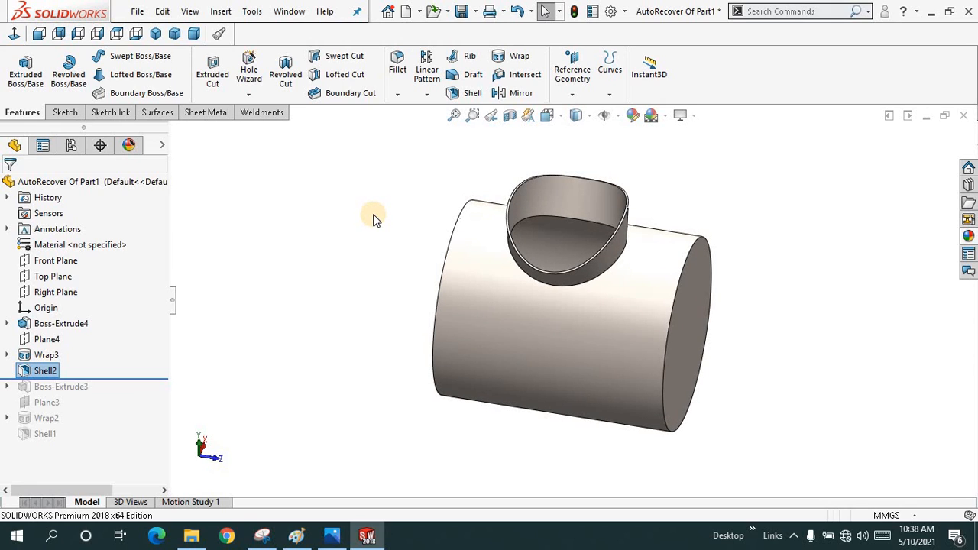